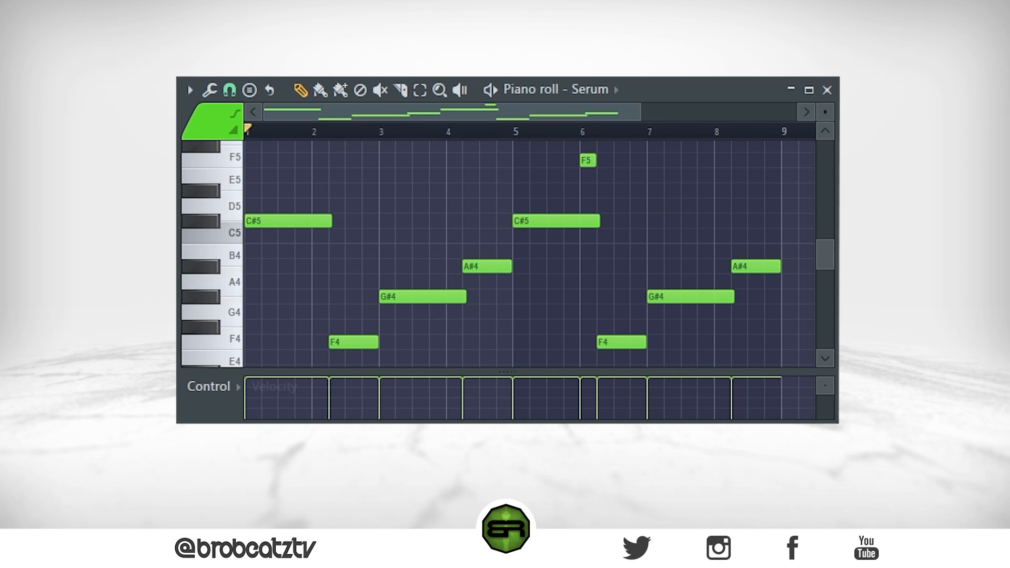
# Step: Play the melody pattern in the piano roll and stop it
pyautogui.press('space')
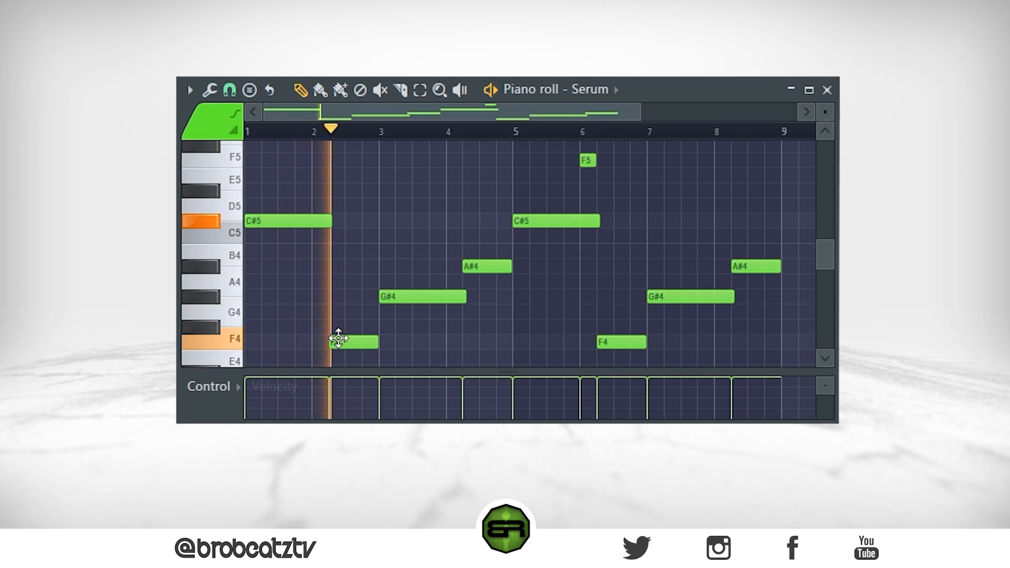
pyautogui.press('space')
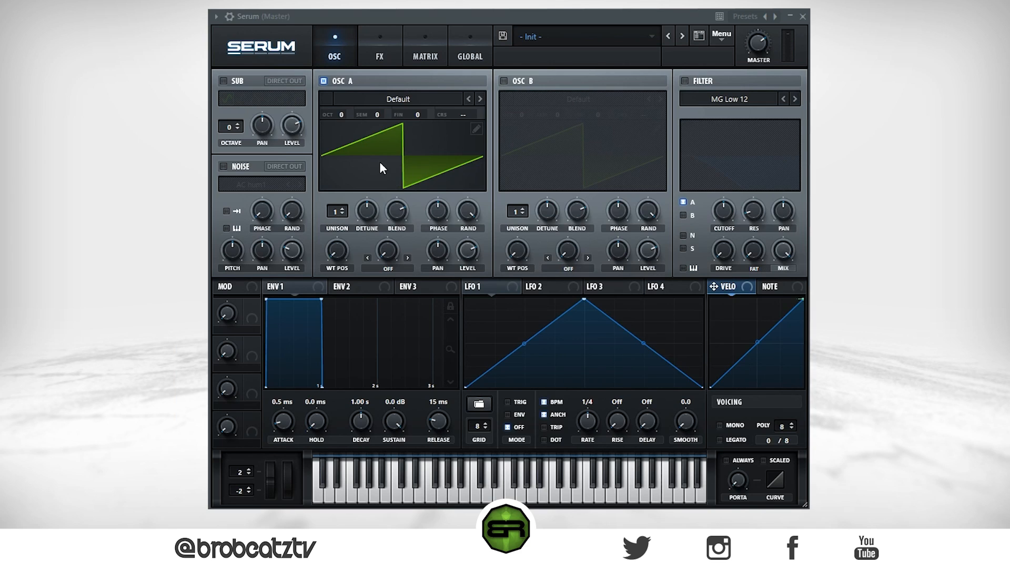
# Step: Enable the sub oscillator, compare its waveform shapes and keep the second one, with the octave at -2
pyautogui.click(223, 81)
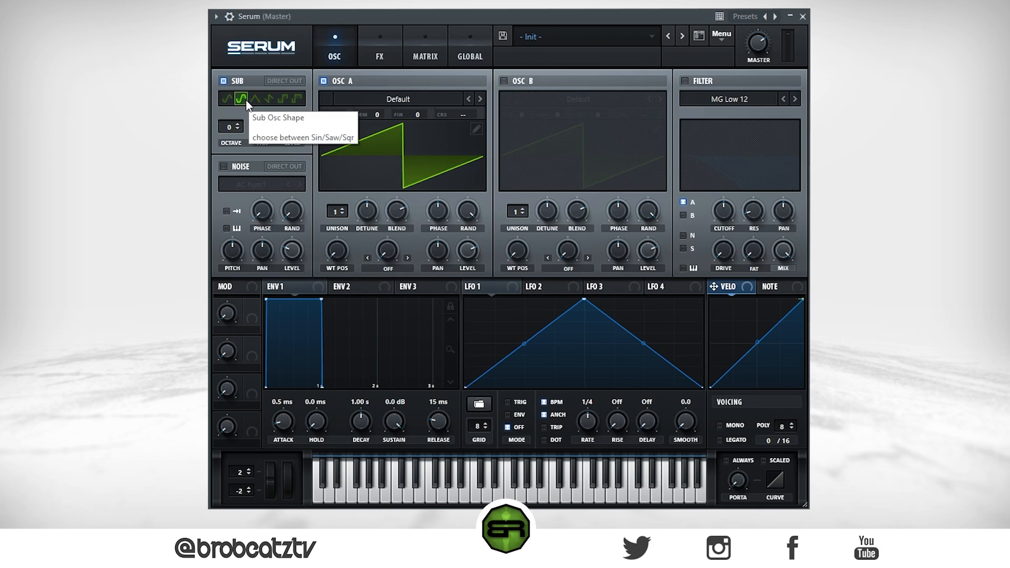
pyautogui.click(252, 98)
pyautogui.click(267, 99)
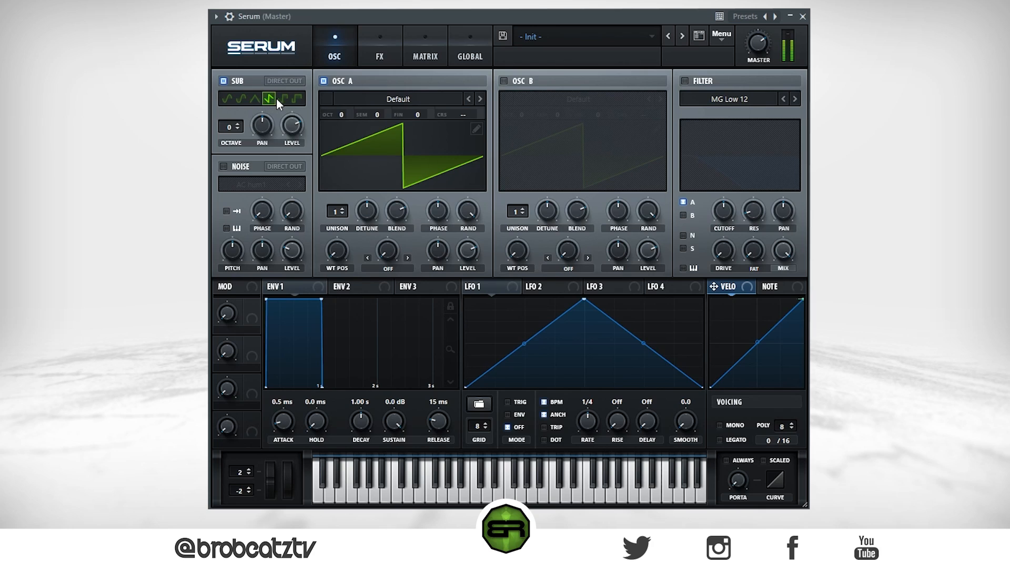
pyautogui.click(238, 130)
# Step: Set oscillator A's octave to -2 with the Default wavetable kept, and play the pattern to hear it
pyautogui.moveTo(340, 117); pyautogui.dragTo(346, 159)
pyautogui.click(396, 99)
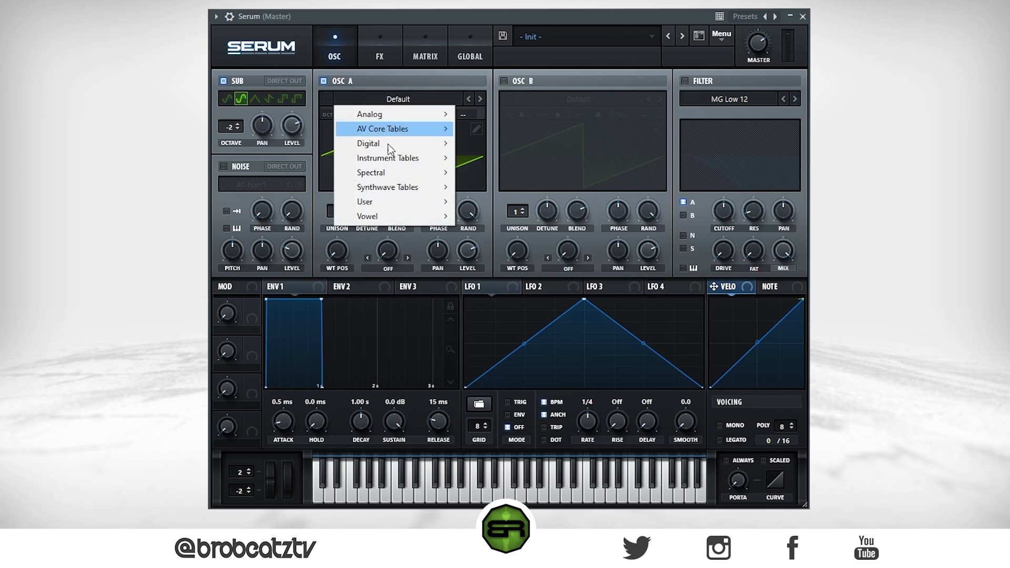
pyautogui.click(373, 76)
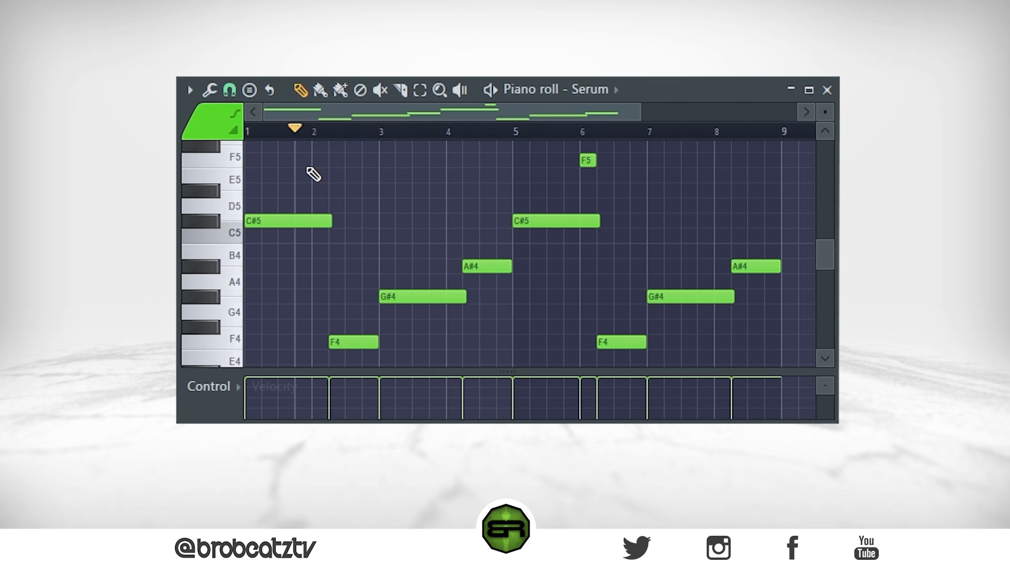
pyautogui.press('space')
pyautogui.press('space')
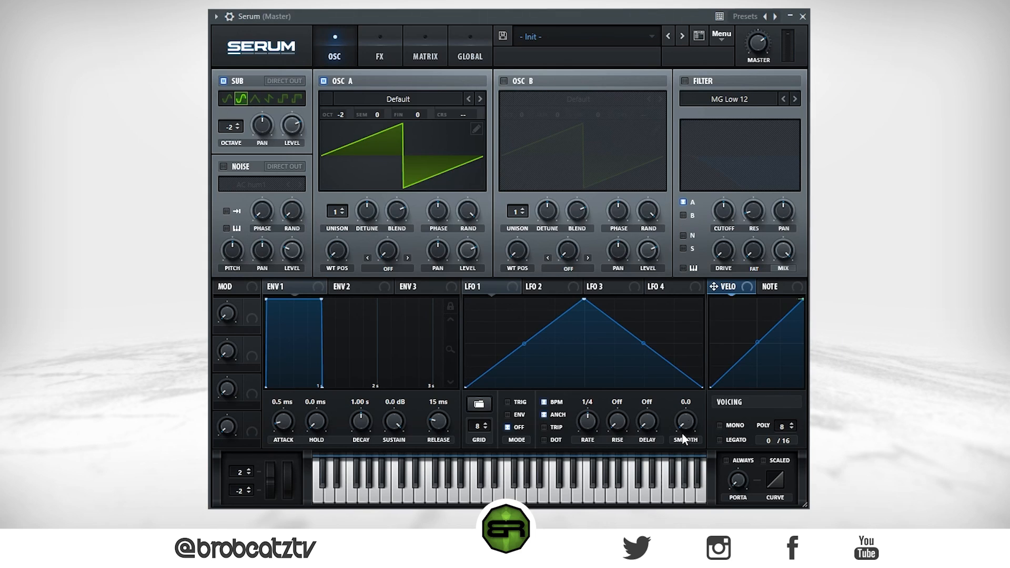
# Step: Set the voicing to Mono and Legato with portamento on Always, and play the pattern to hear the glide
pyautogui.click(720, 426)
pyautogui.moveTo(739, 477)
pyautogui.moveTo(743, 449); pyautogui.dragTo(746, 416)
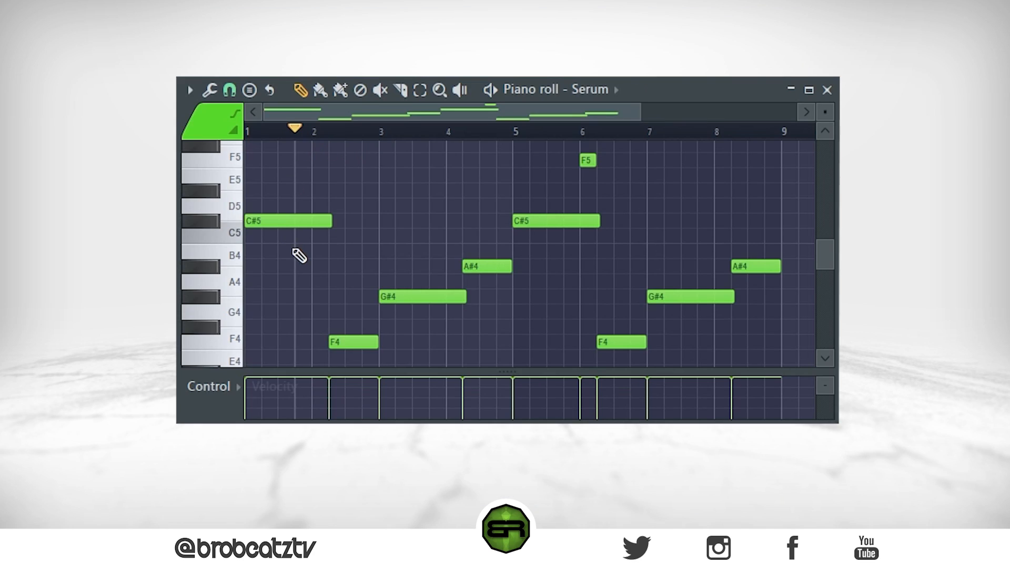
pyautogui.press('space')
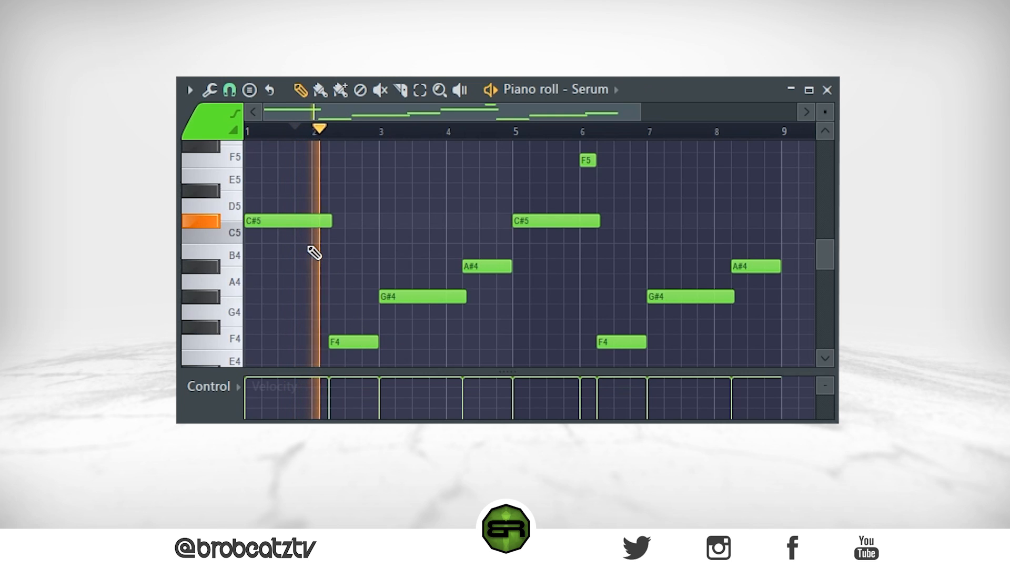
pyautogui.press('space')
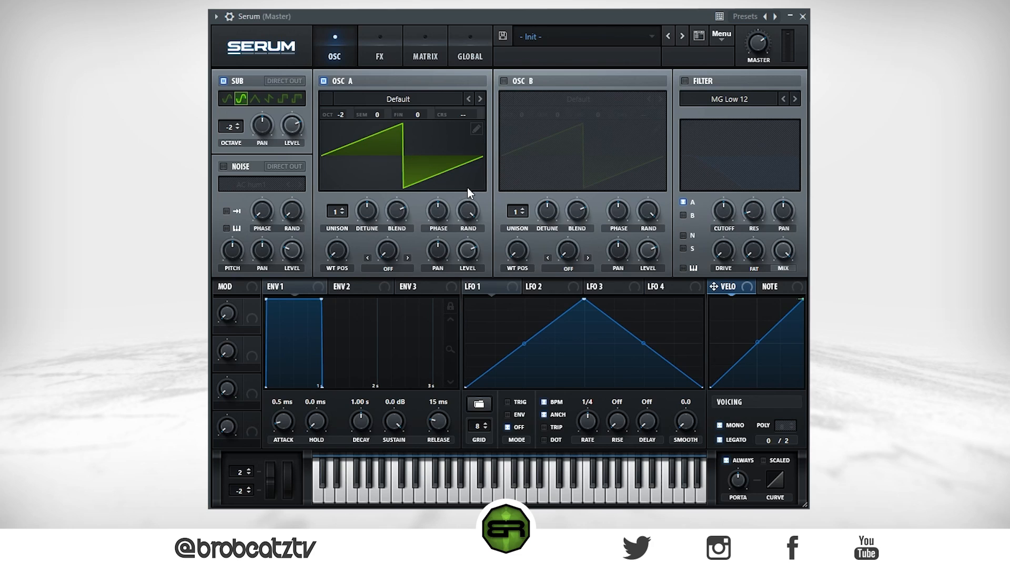
# Step: Enable the Distortion effect in Sine Shaper mode and raise its drive to about the halfway point
pyautogui.click(381, 53)
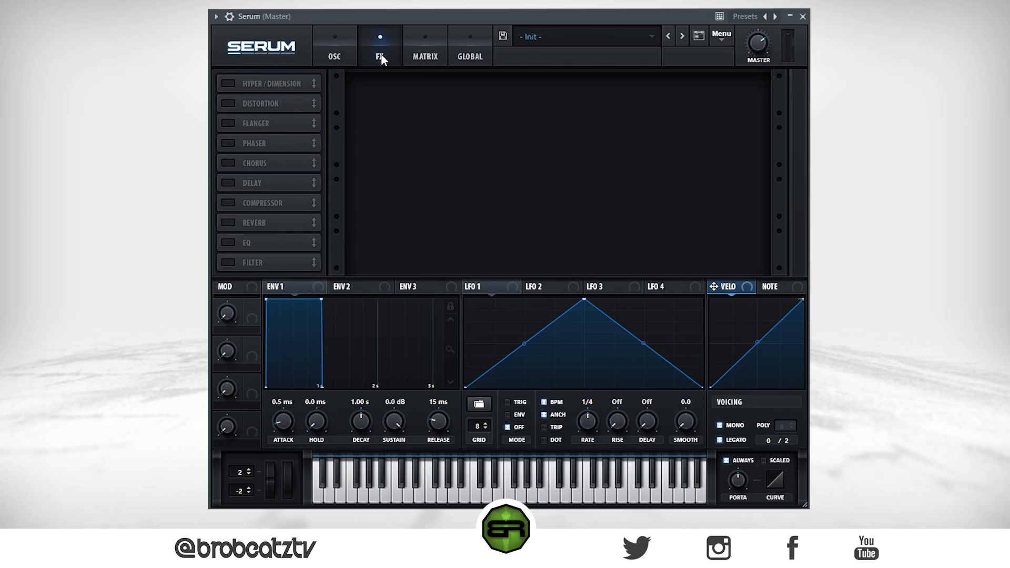
pyautogui.click(228, 104)
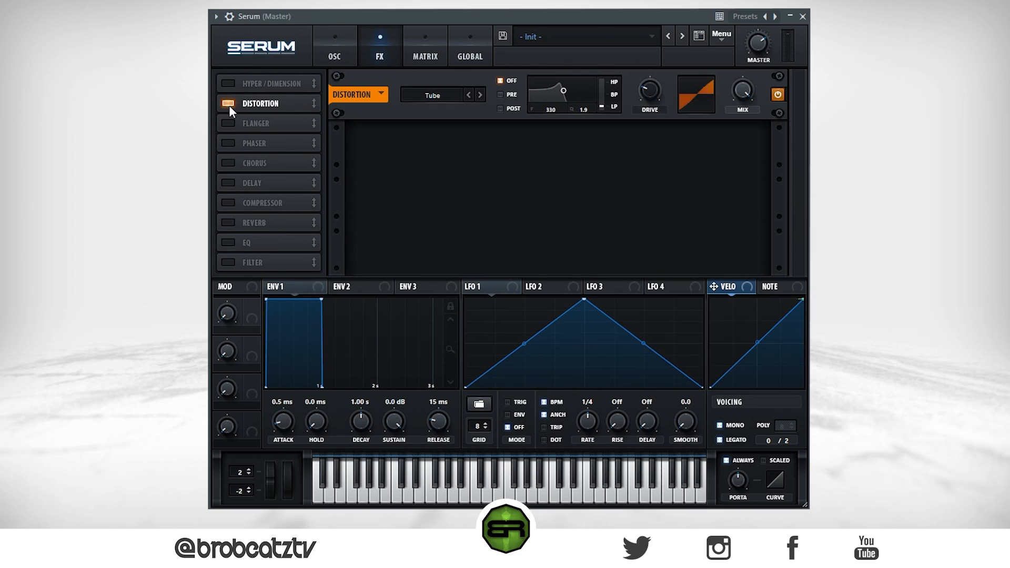
pyautogui.click(433, 93)
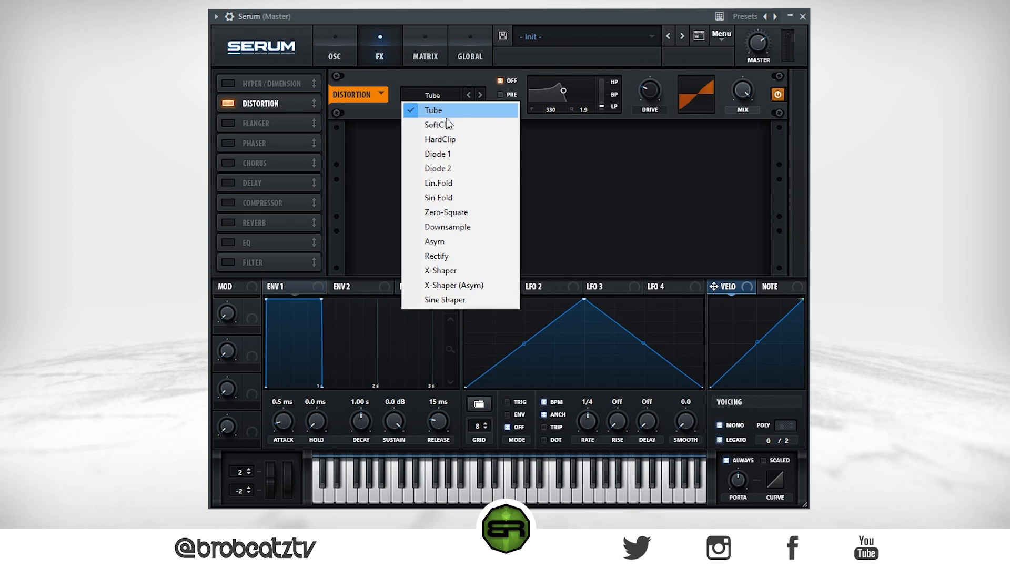
pyautogui.click(436, 300)
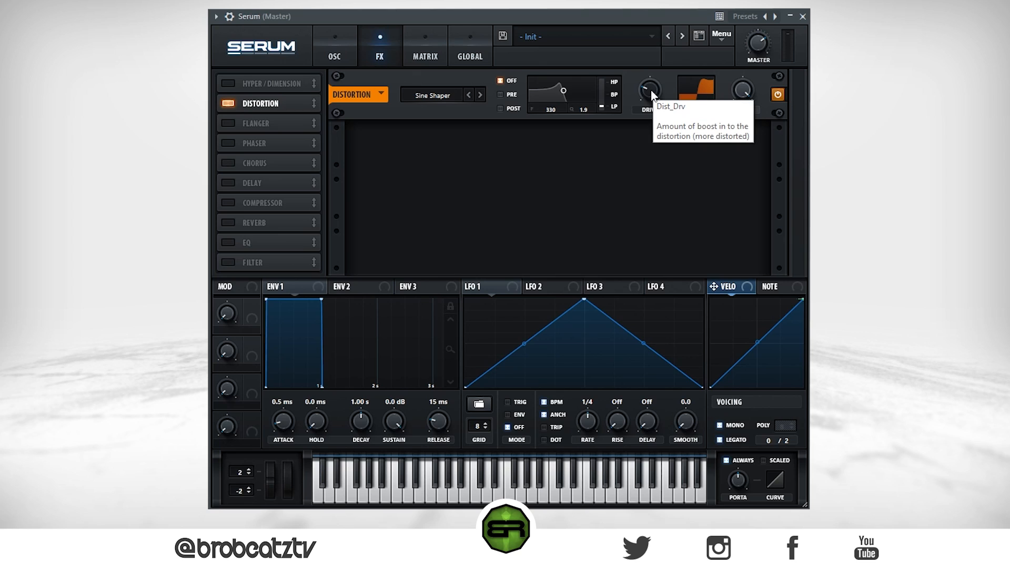
pyautogui.moveTo(652, 95); pyautogui.dragTo(655, 60)
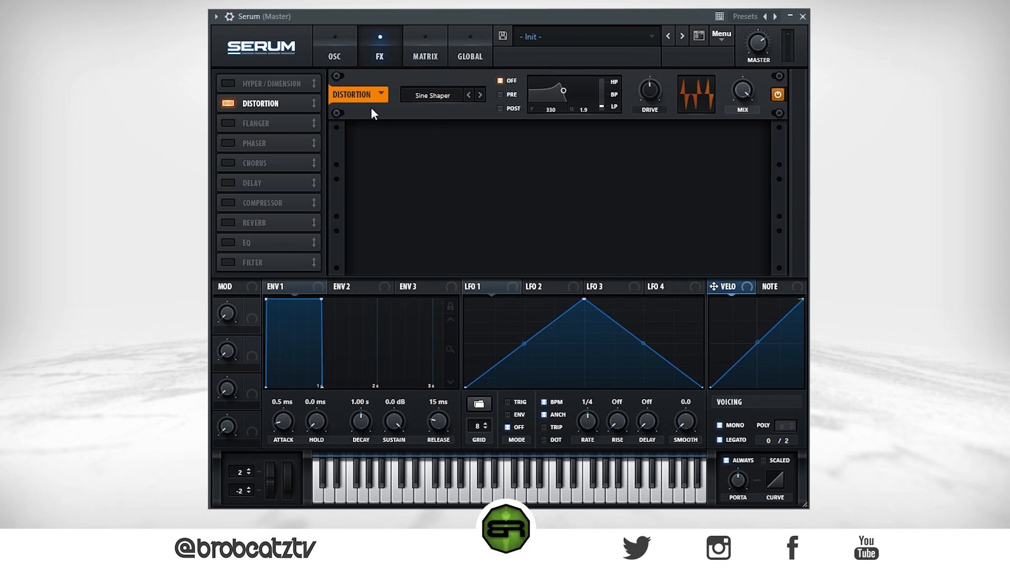
# Step: Enable the EQ directly after the distortion, switch its high band to low-pass, and adjust that band's frequency and Q
pyautogui.click(234, 241)
pyautogui.moveTo(261, 236); pyautogui.dragTo(266, 124)
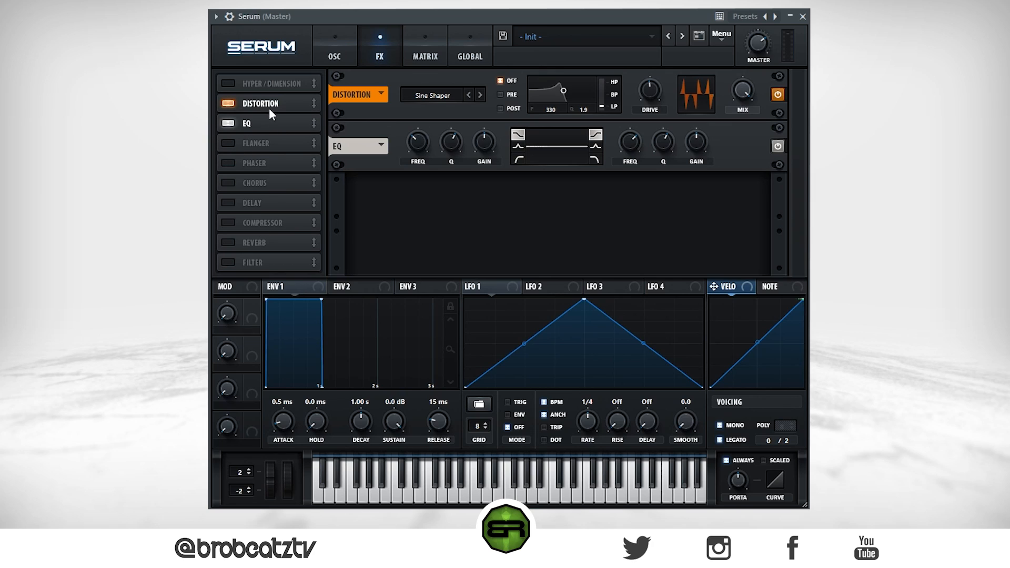
pyautogui.click(596, 136)
pyautogui.click(595, 159)
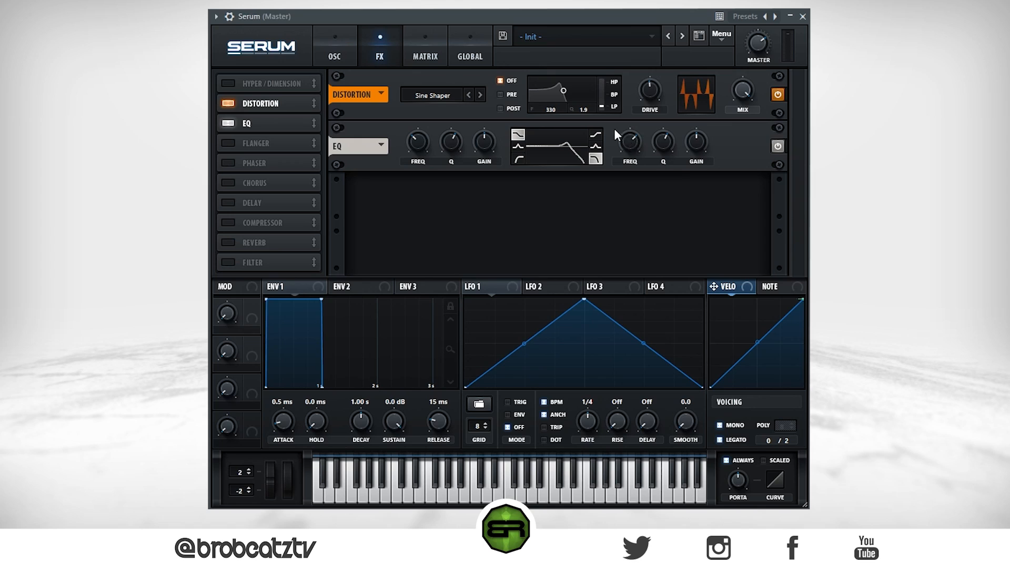
pyautogui.moveTo(629, 145)
pyautogui.mouseDown()
pyautogui.moveTo(623, 191)
pyautogui.moveTo(637, 126)
pyautogui.moveTo(623, 168)
pyautogui.moveTo(624, 125)
pyautogui.moveTo(624, 169)
pyautogui.moveTo(624, 153)
pyautogui.moveTo(626, 168)
pyautogui.moveTo(626, 152)
pyautogui.moveTo(644, 154)
pyautogui.mouseUp()
pyautogui.moveTo(667, 136); pyautogui.dragTo(637, 148)
# Step: Set oscillator A to 13 unison voices
pyautogui.click(335, 53)
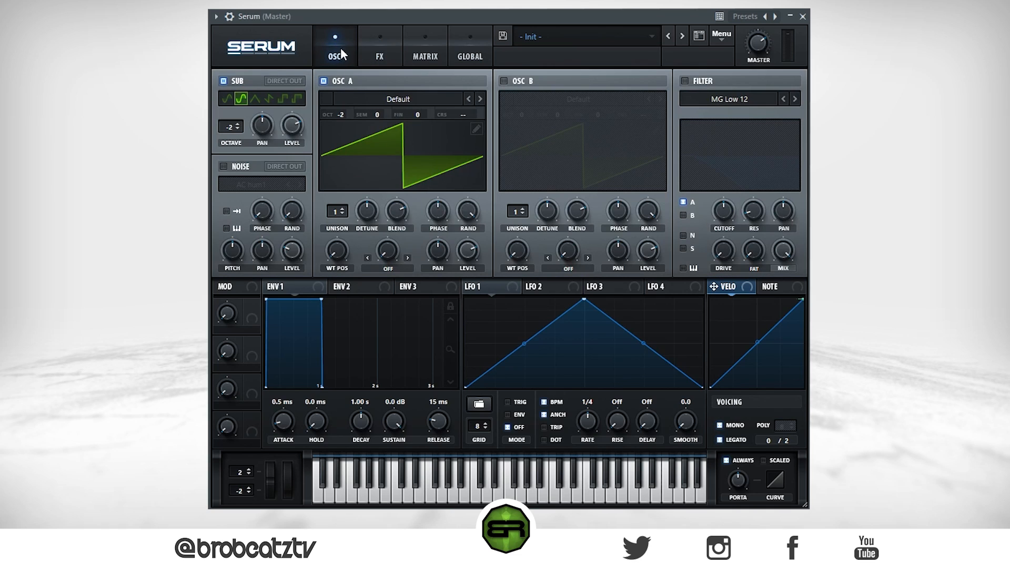
pyautogui.click(343, 207)
pyautogui.click(343, 208)
pyautogui.scroll(10, 343, 208)
pyautogui.click(343, 213)
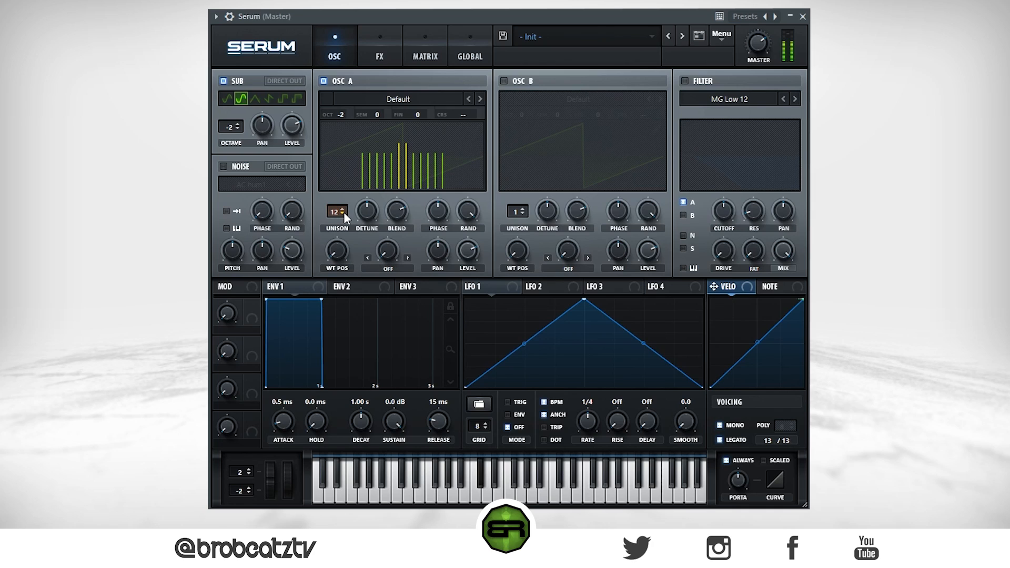
pyautogui.click(343, 208)
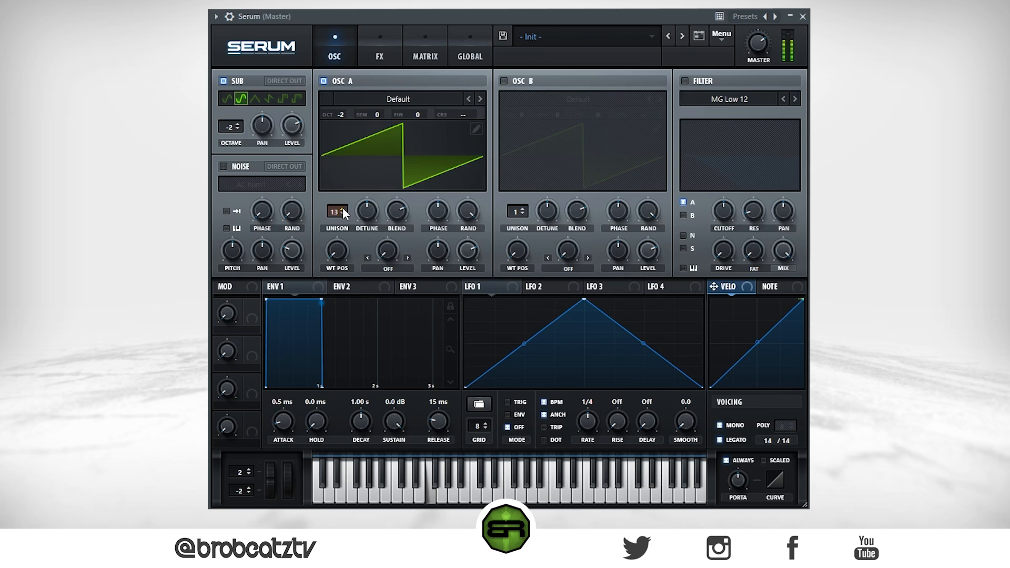
pyautogui.moveTo(344, 207); pyautogui.dragTo(339, 226)
pyautogui.moveTo(338, 256); pyautogui.dragTo(340, 211)
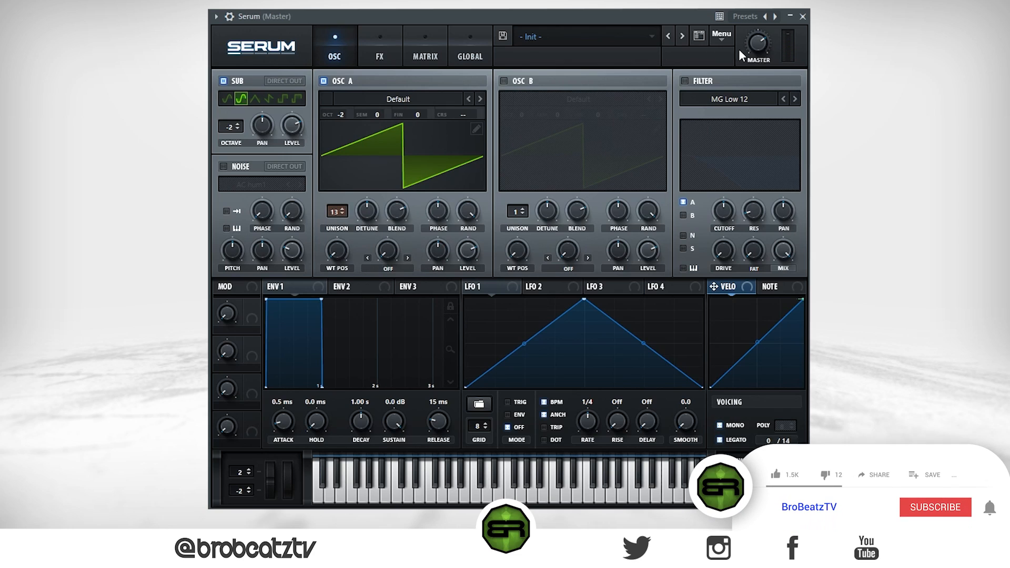
pyautogui.moveTo(759, 44)
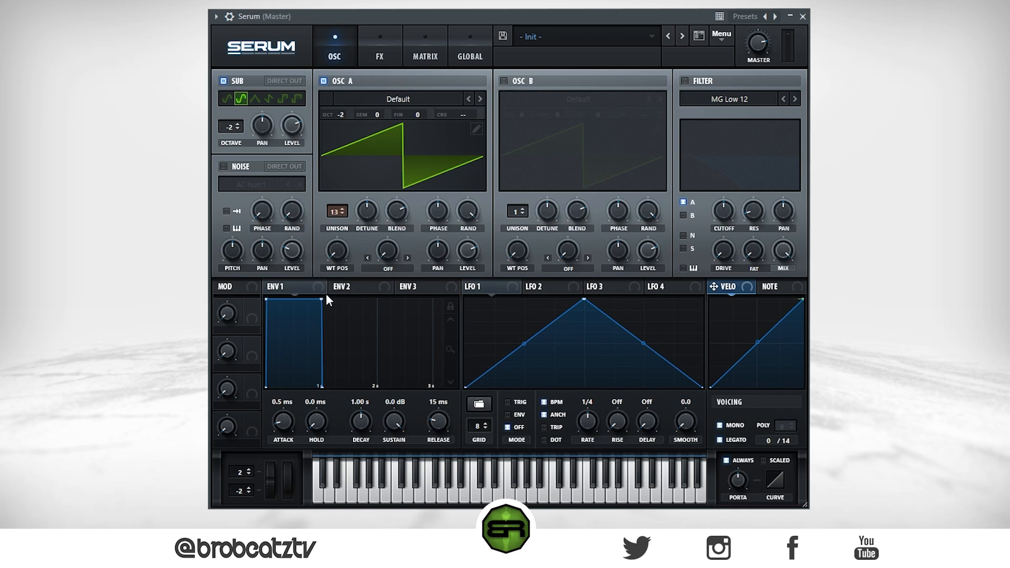
# Step: Try a 378 ms attack on Envelope 1 with differently bent attack curves
pyautogui.moveTo(267, 299); pyautogui.dragTo(321, 296)
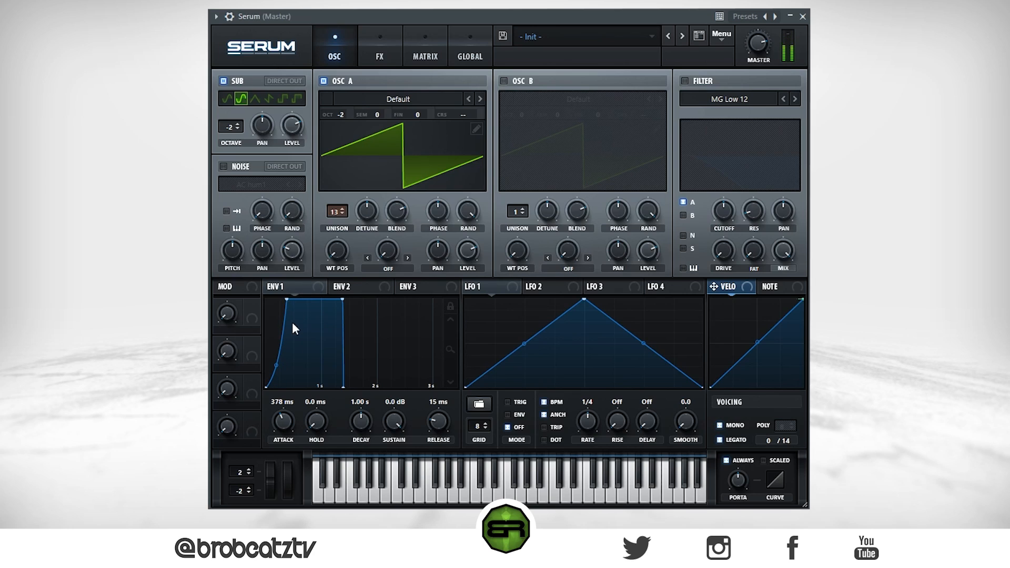
pyautogui.moveTo(276, 364); pyautogui.dragTo(278, 345)
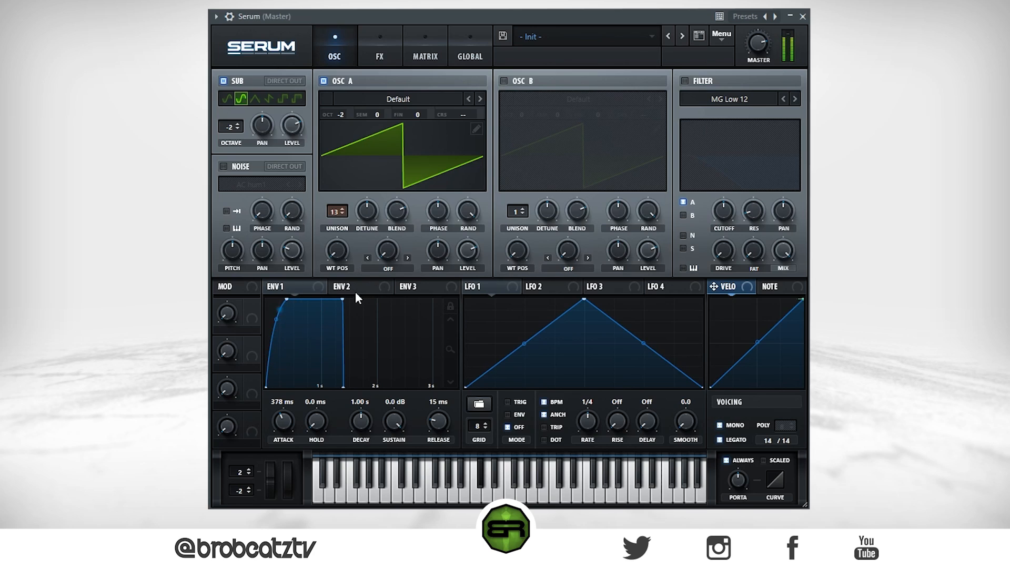
pyautogui.moveTo(279, 317)
pyautogui.mouseDown()
pyautogui.moveTo(279, 348)
pyautogui.moveTo(279, 314)
pyautogui.mouseUp()
pyautogui.click(287, 300)
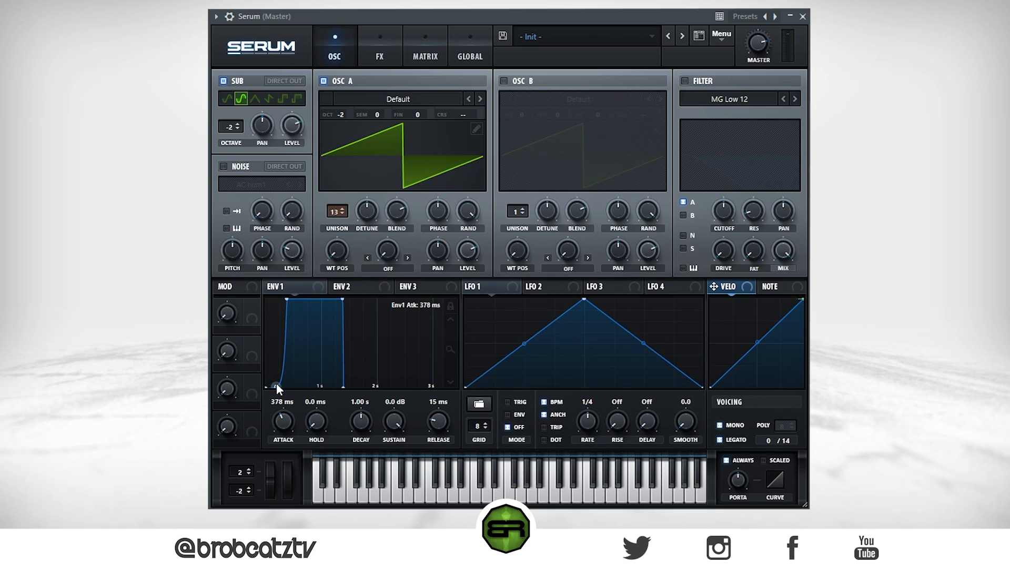
pyautogui.moveTo(276, 383); pyautogui.dragTo(276, 354)
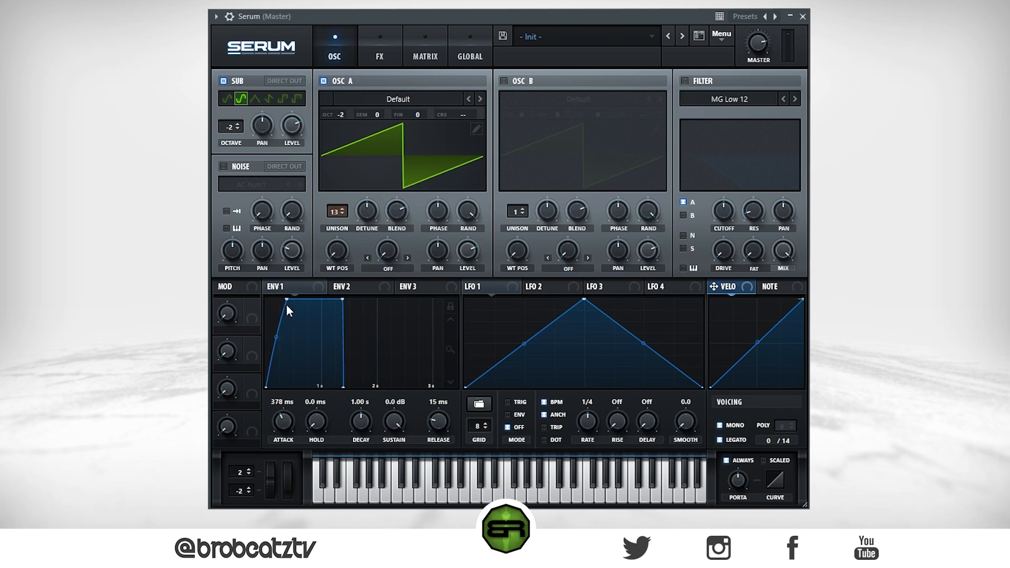
# Step: Set Envelope 1 to 0.0 ms attack, 1.03 s decay, 0.0 dB sustain and 0.0 ms release
pyautogui.moveTo(287, 299); pyautogui.dragTo(228, 298)
pyautogui.moveTo(319, 300); pyautogui.dragTo(317, 375)
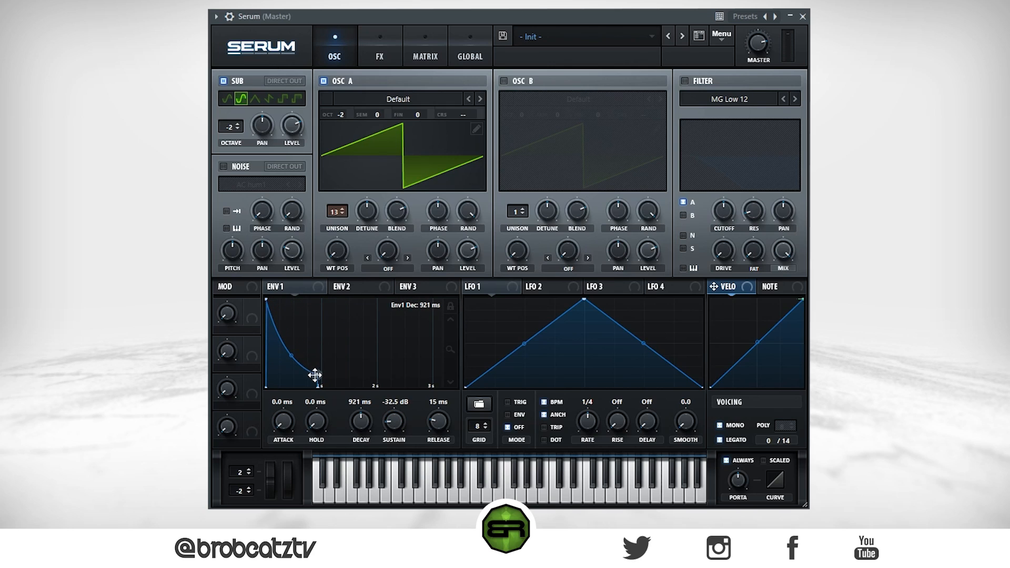
pyautogui.moveTo(319, 377); pyautogui.dragTo(298, 388)
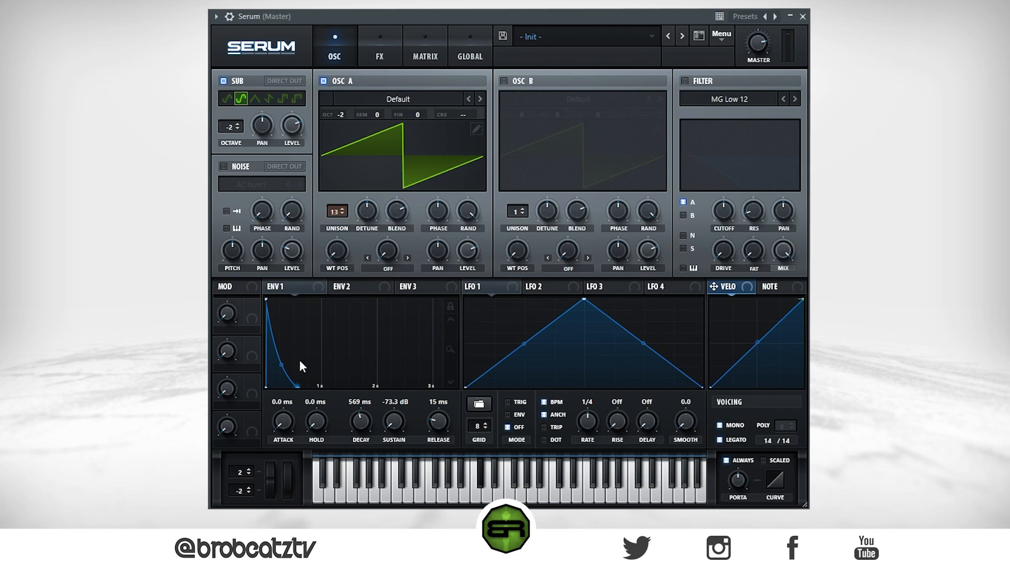
pyautogui.moveTo(298, 388); pyautogui.dragTo(338, 334)
pyautogui.moveTo(296, 386); pyautogui.dragTo(339, 306)
pyautogui.moveTo(342, 388); pyautogui.dragTo(323, 388)
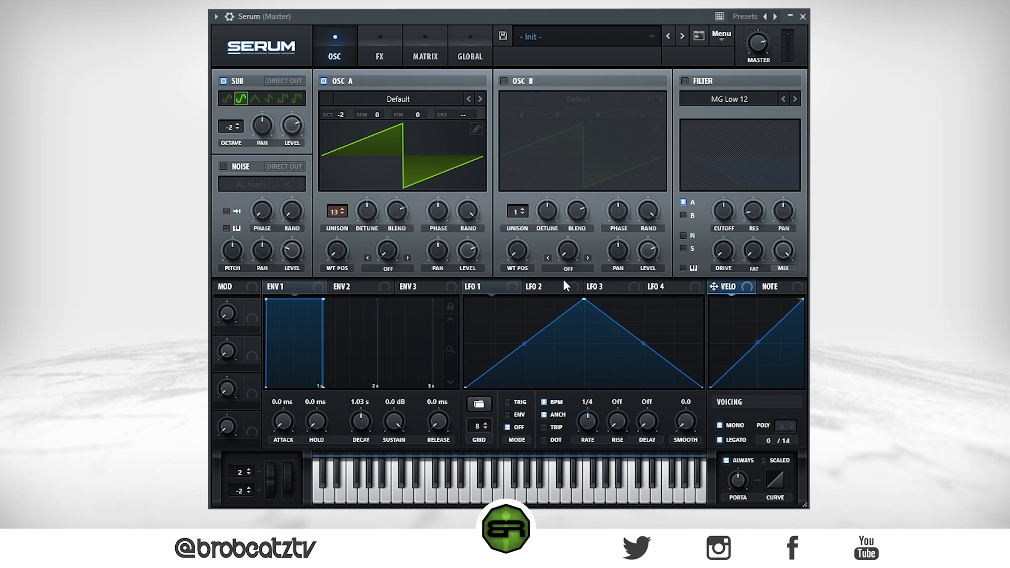
# Step: Enable the MG Low 12 filter with a 370 Hz cutoff and look through the available filter types
pyautogui.click(687, 81)
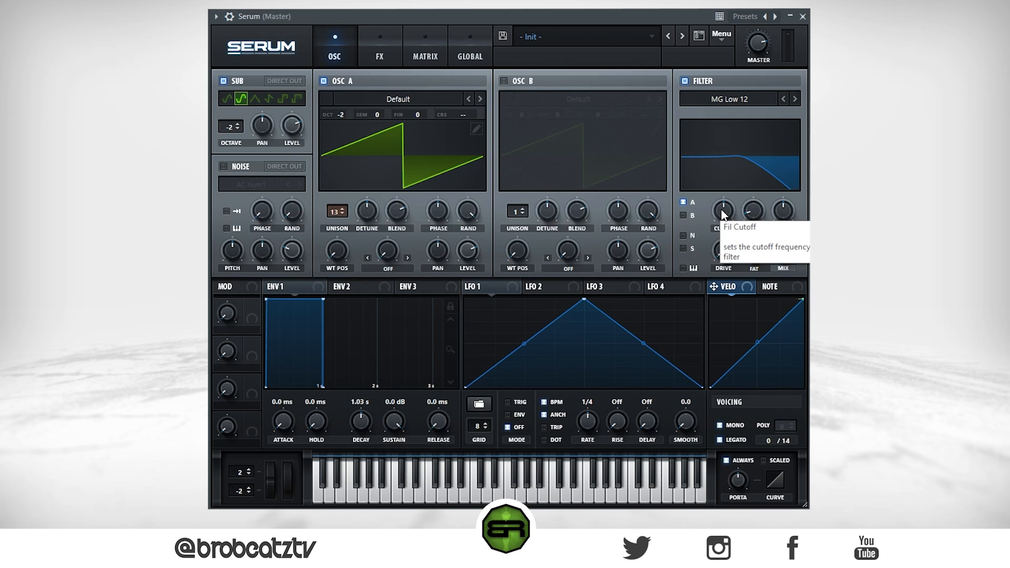
pyautogui.moveTo(722, 211)
pyautogui.mouseDown()
pyautogui.moveTo(707, 239)
pyautogui.moveTo(706, 208)
pyautogui.moveTo(723, 202)
pyautogui.mouseUp()
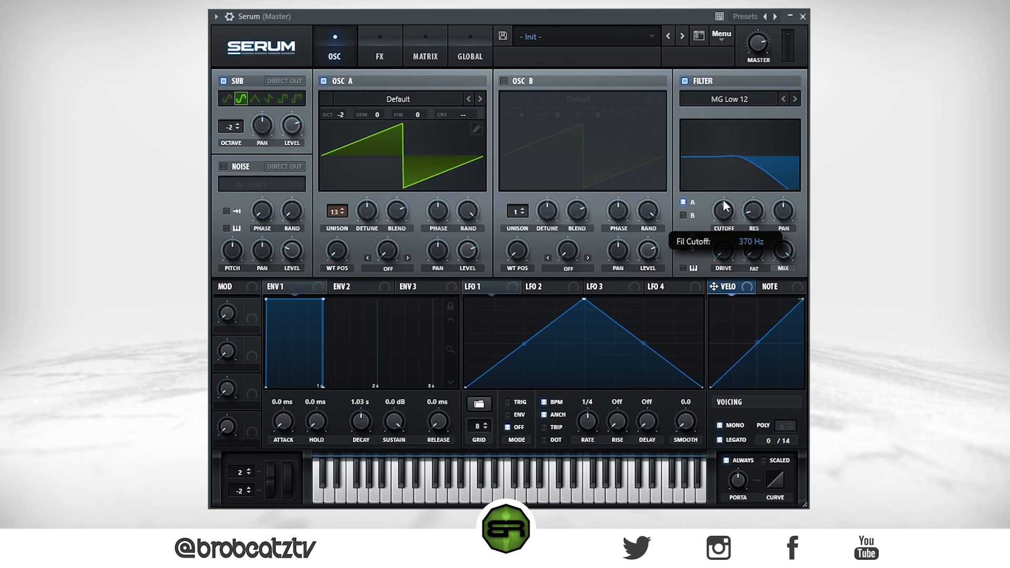
pyautogui.click(719, 109)
pyautogui.moveTo(724, 114)
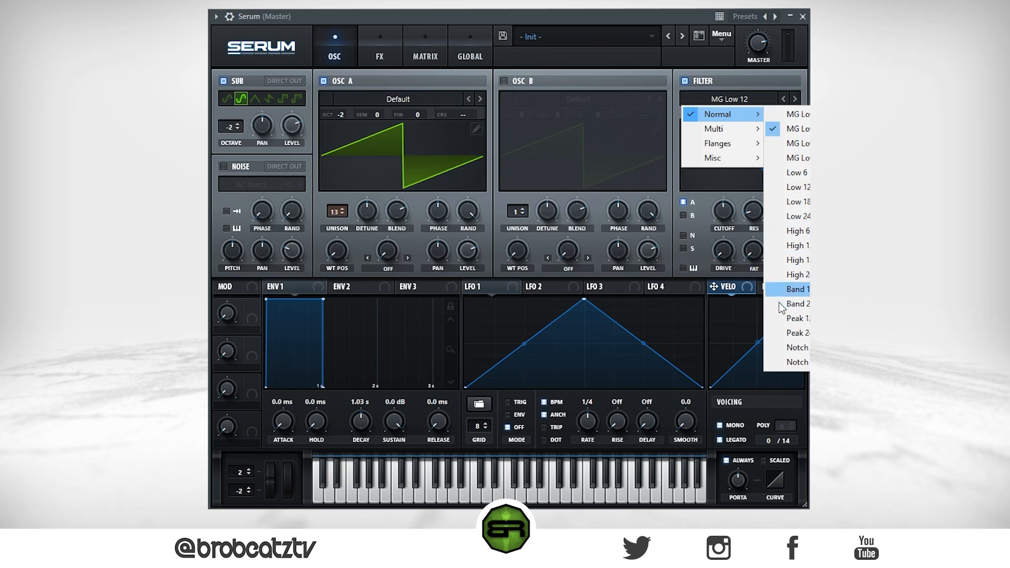
pyautogui.click(738, 80)
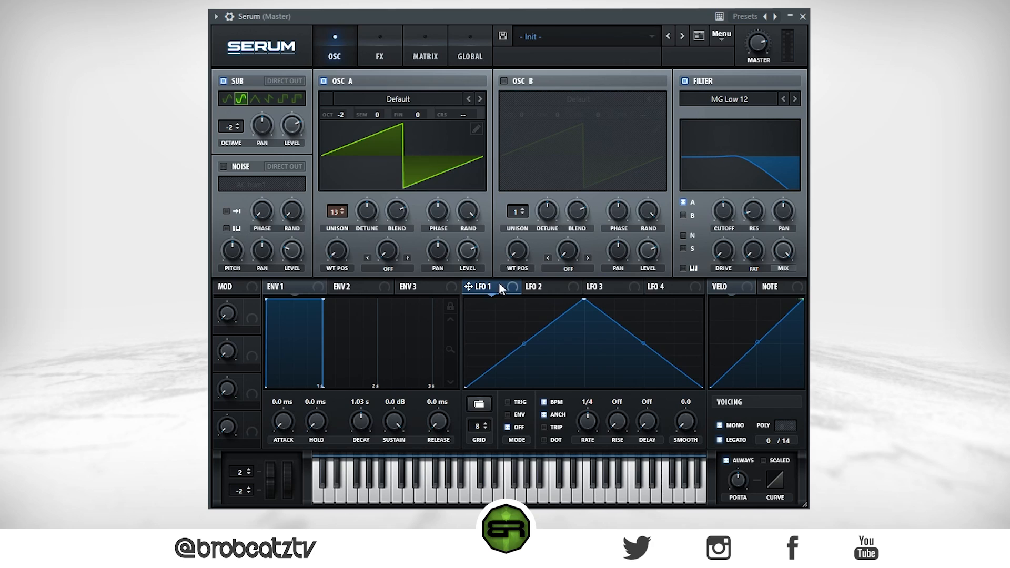
# Step: Assign LFO 1 to the filter cutoff and lower the cutoff to about 50 Hz
pyautogui.moveTo(705, 240); pyautogui.dragTo(723, 211)
pyautogui.moveTo(722, 208)
pyautogui.moveTo(722, 210); pyautogui.dragTo(715, 243)
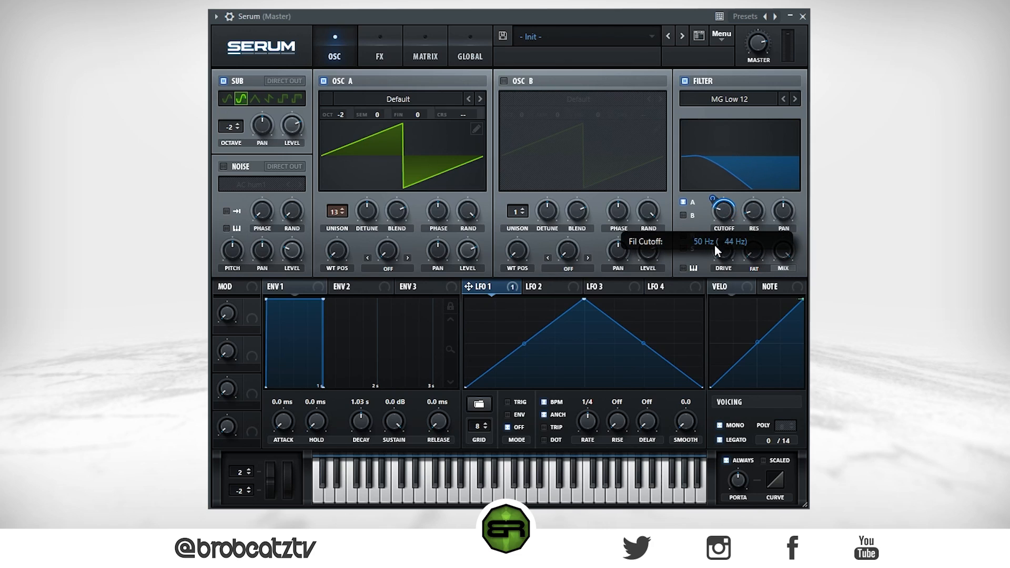
pyautogui.moveTo(733, 206)
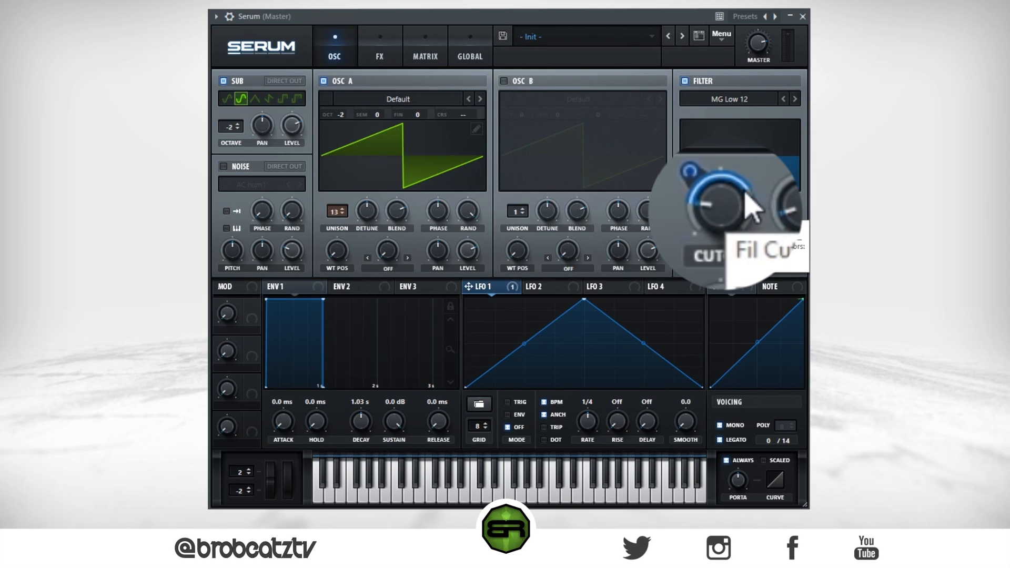
# Step: Reduce the depth of the LFO 1 modulation on the filter cutoff
pyautogui.moveTo(693, 179); pyautogui.dragTo(689, 205)
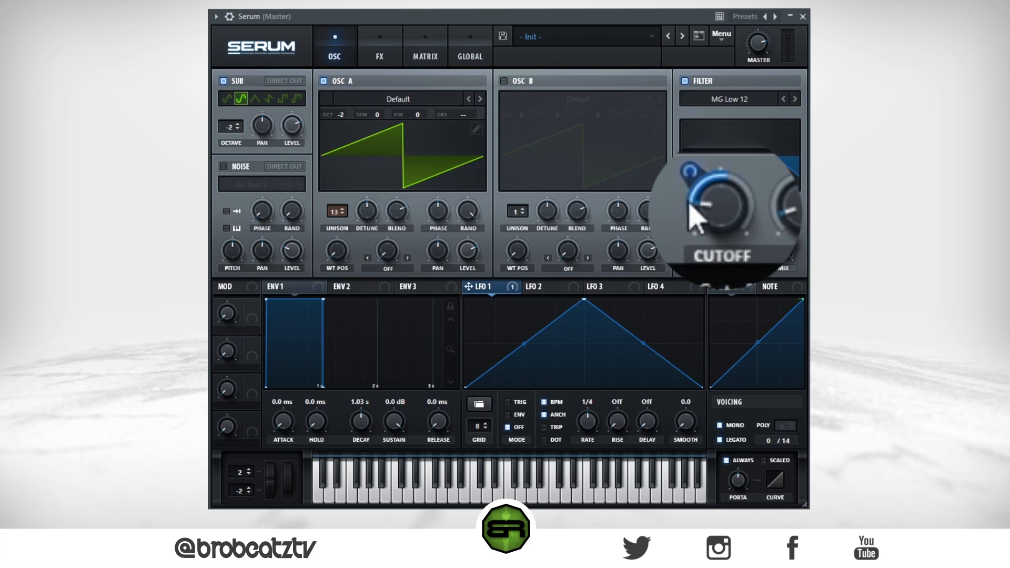
pyautogui.rightClick(714, 176)
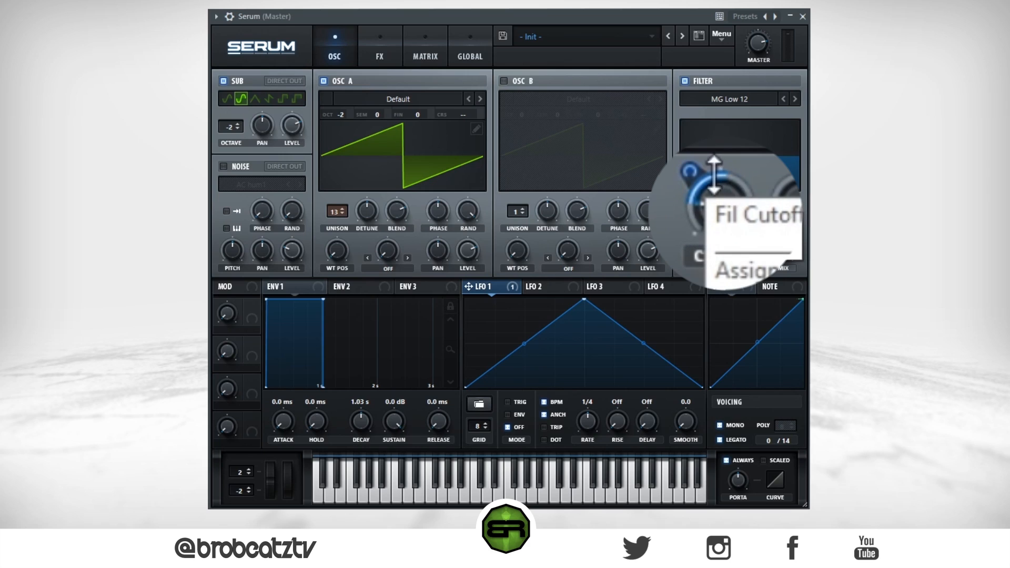
pyautogui.click(705, 179)
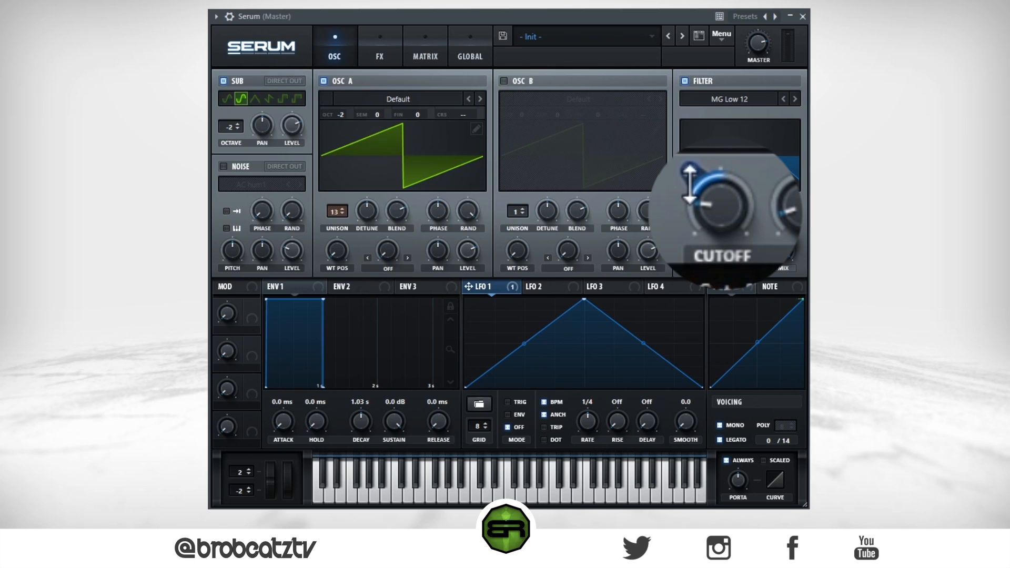
pyautogui.rightClick(724, 175)
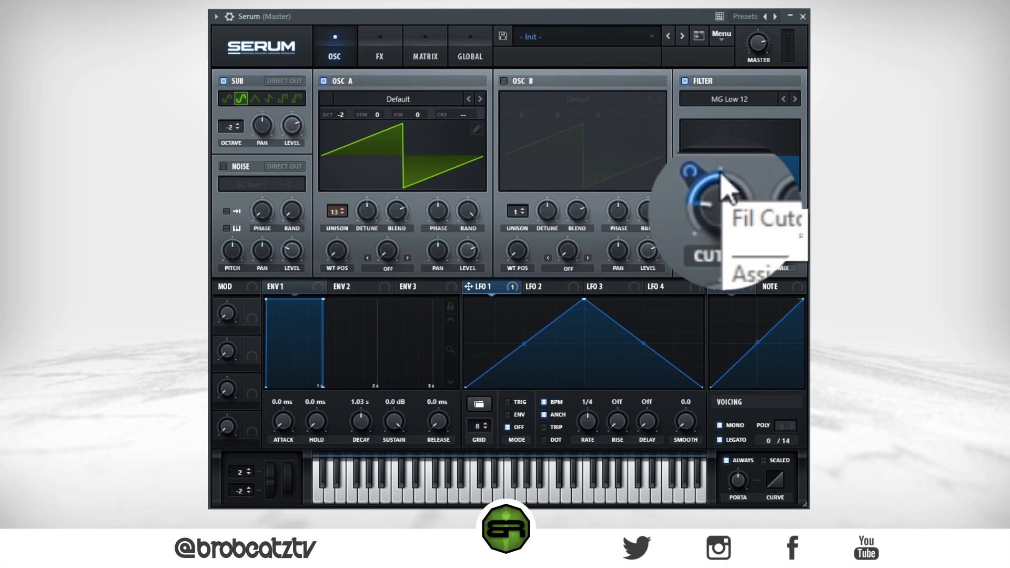
pyautogui.click(714, 163)
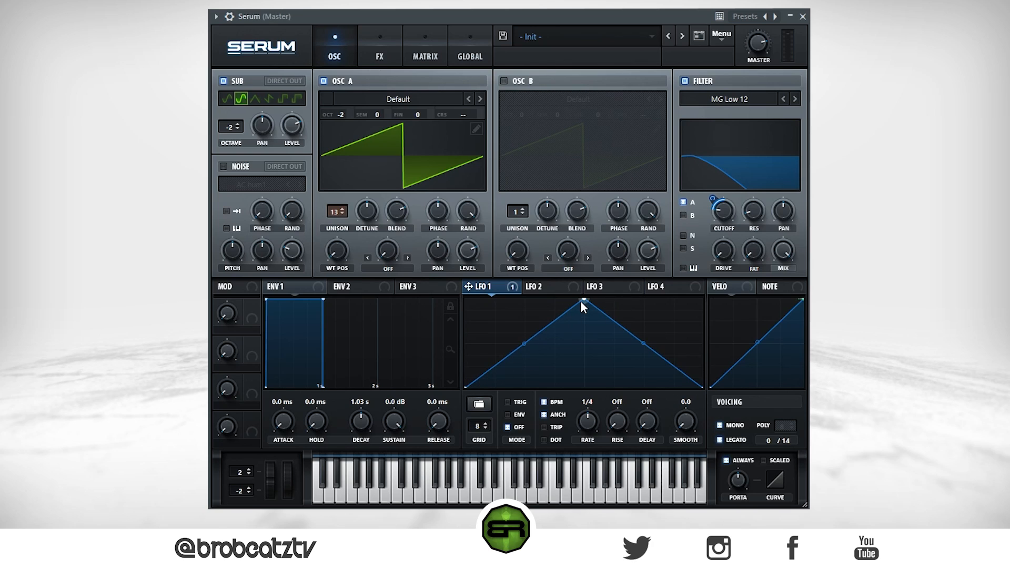
# Step: Try flattening the LFO 1 triangle by lowering its centre peak, and try switching its BPM sync off
pyautogui.moveTo(581, 301); pyautogui.dragTo(582, 397)
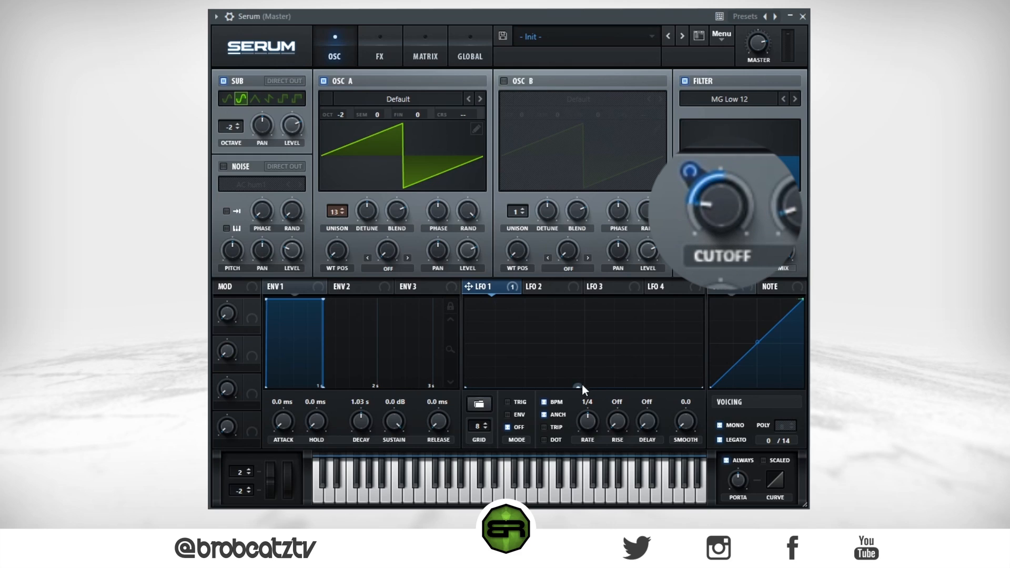
pyautogui.moveTo(584, 387); pyautogui.dragTo(581, 288)
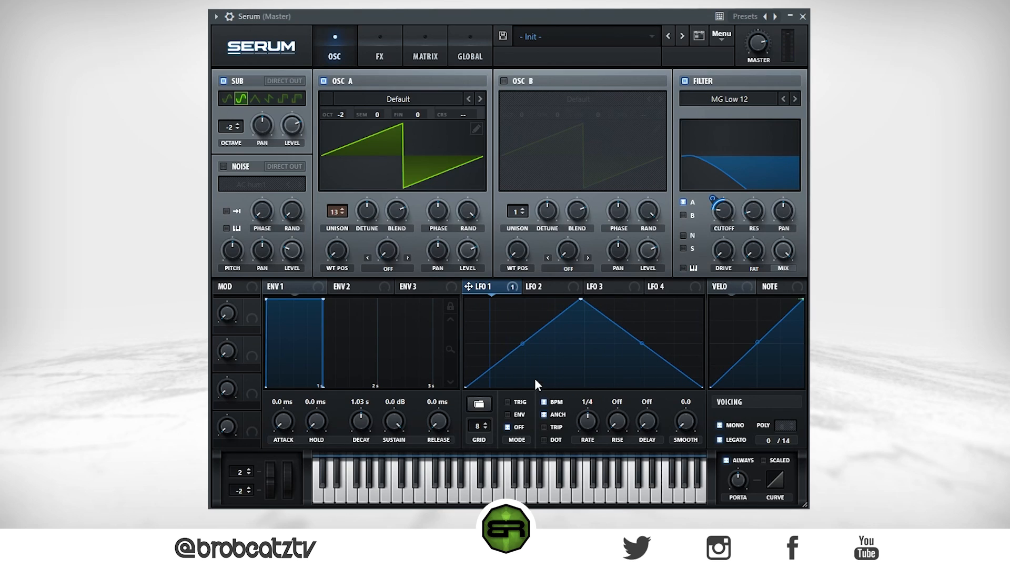
pyautogui.click(546, 403)
pyautogui.click(546, 403)
# Step: Flatten LFO 1, set its rate to 2 bar, and draw four separated rectangular steps of varying heights, auditioning the result
pyautogui.moveTo(580, 301); pyautogui.dragTo(581, 390)
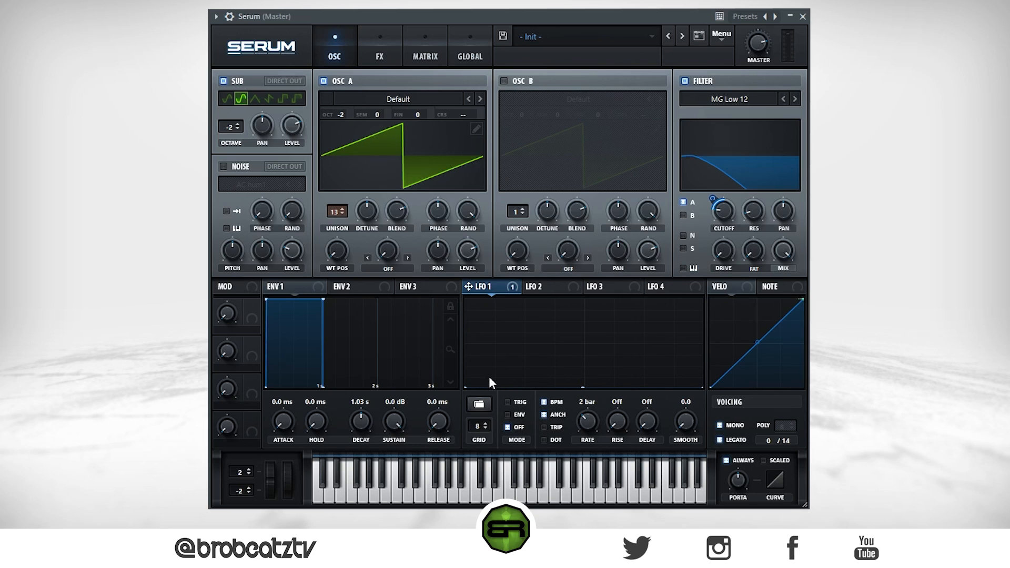
pyautogui.moveTo(475, 378)
pyautogui.mouseDown()
pyautogui.moveTo(518, 364)
pyautogui.moveTo(545, 335)
pyautogui.moveTo(620, 326)
pyautogui.moveTo(629, 363)
pyautogui.moveTo(665, 315)
pyautogui.moveTo(586, 363)
pyautogui.moveTo(576, 350)
pyautogui.moveTo(493, 367)
pyautogui.moveTo(607, 357)
pyautogui.moveTo(680, 380)
pyautogui.moveTo(680, 390)
pyautogui.mouseUp()
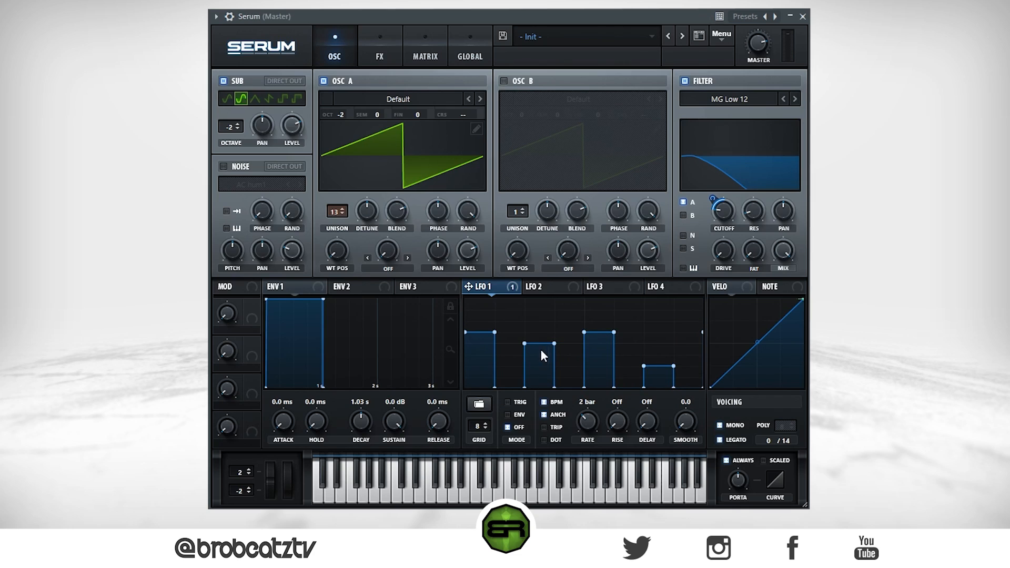
pyautogui.press('s')
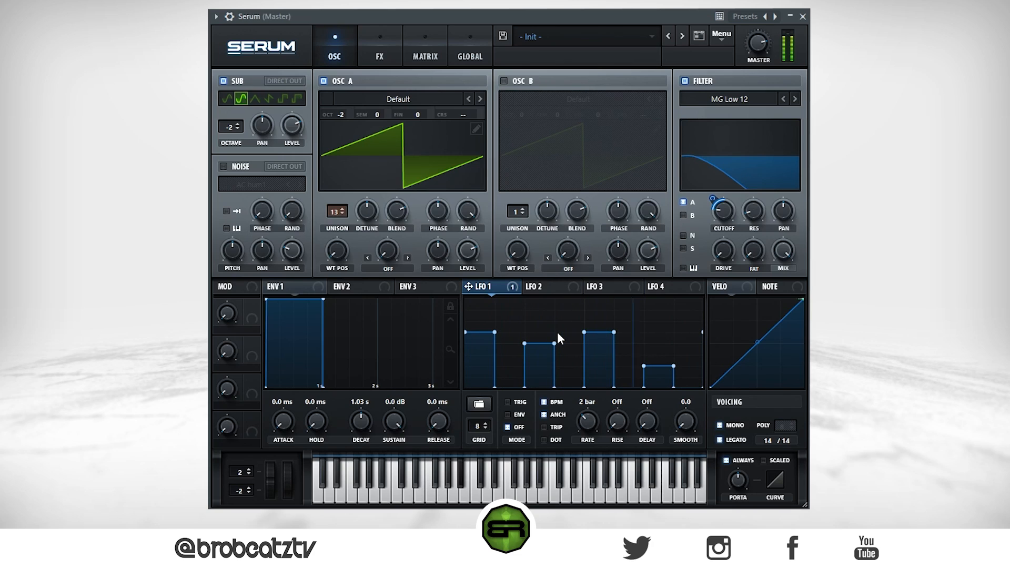
pyautogui.press('s')
# Step: Lower the filter cutoff slightly and set Envelope 1's decay to 1000 ms
pyautogui.moveTo(721, 217)
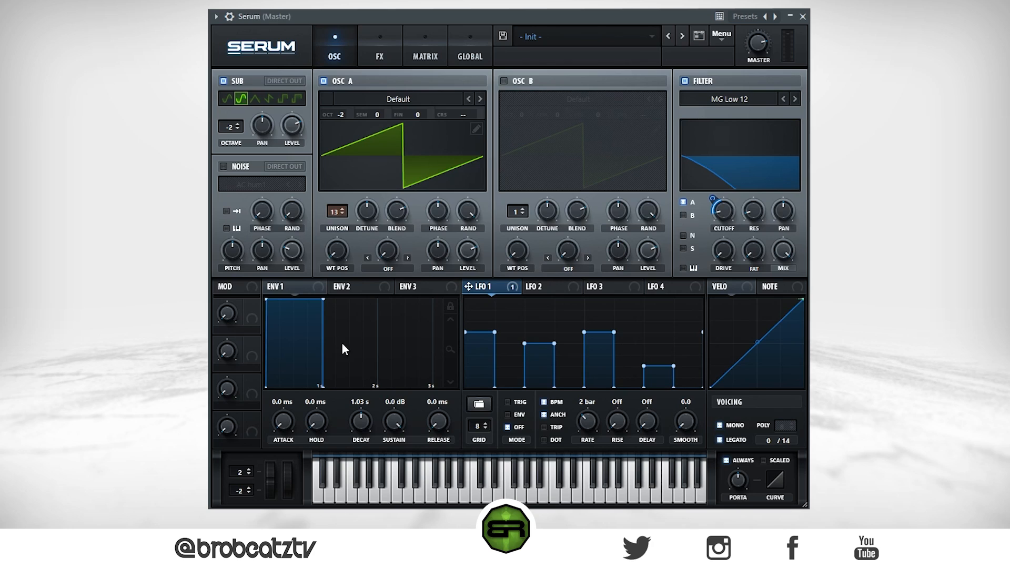
pyautogui.moveTo(322, 304)
pyautogui.mouseDown()
pyautogui.moveTo(300, 365)
pyautogui.moveTo(315, 353)
pyautogui.moveTo(304, 409)
pyautogui.moveTo(336, 303)
pyautogui.moveTo(322, 300)
pyautogui.mouseUp()
pyautogui.moveTo(470, 289)
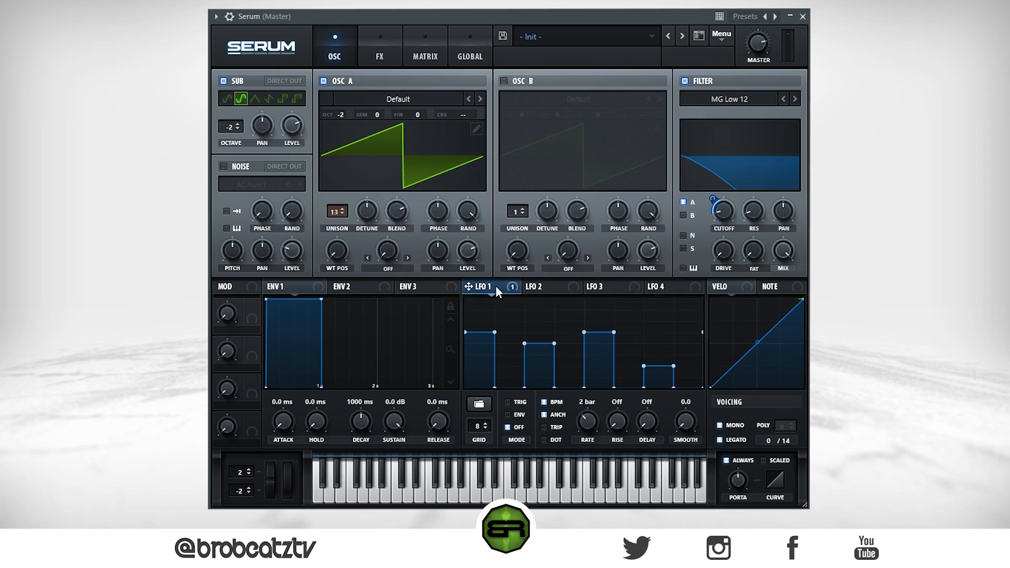